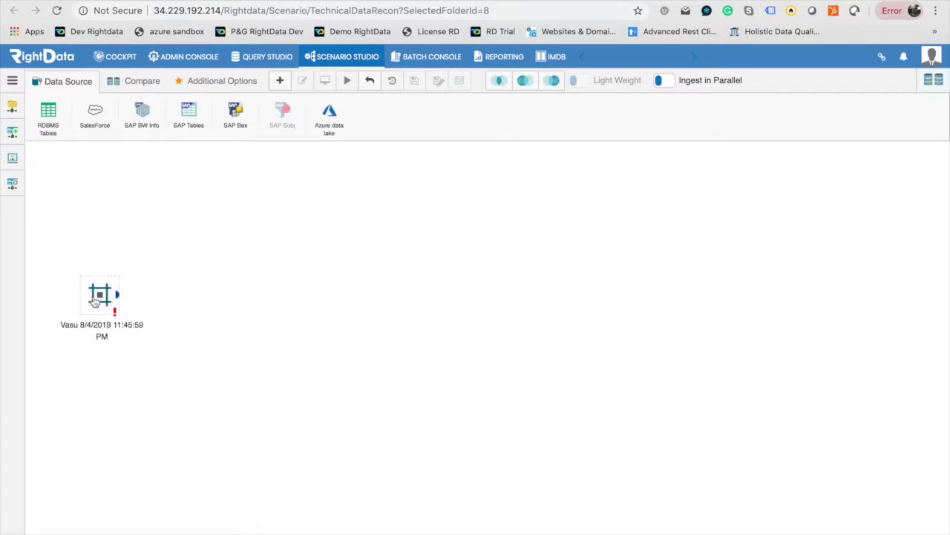
Open the properties of the new data reconciliation scenario's start node.
double_click(94, 297)
Replace the scenario name and description with 'Sample bulk data compare MSSQL vs PostGreSQL'.
click(471, 194)
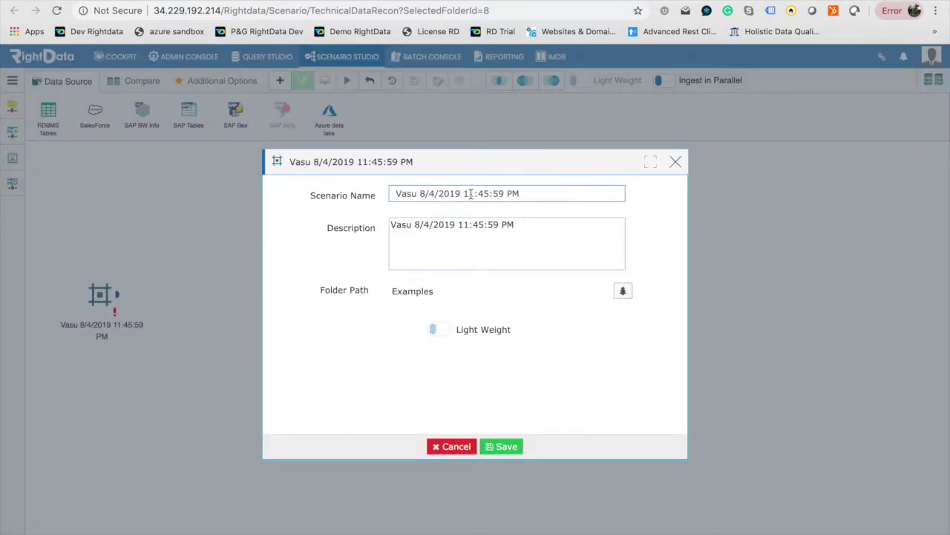
triple_click(471, 193)
click(533, 195)
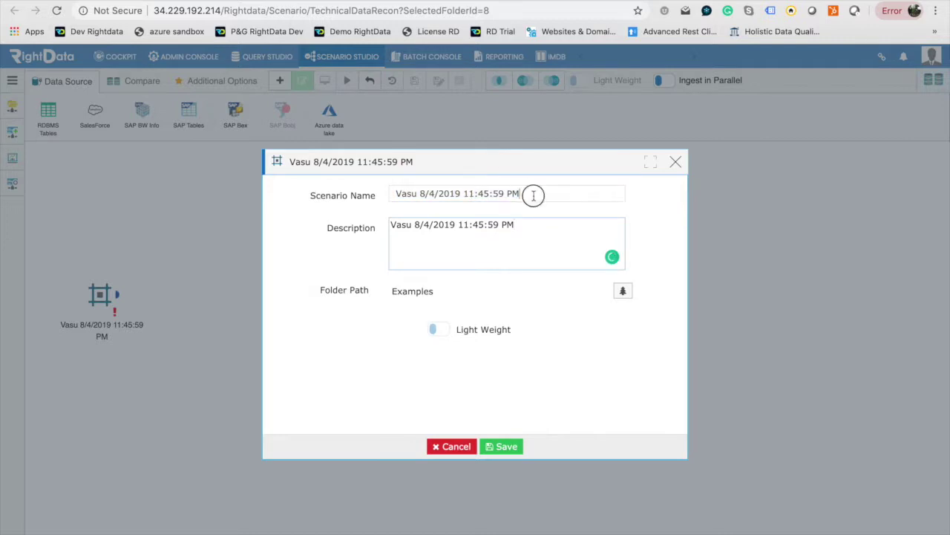
key(ctrl+a)
text(Sample bulk data compare MSSQL vs PostGreSQL)
key(Tab)
key(ctrl+a)
text(Sample bulk data compare MSSQL vs PostGreSQL)
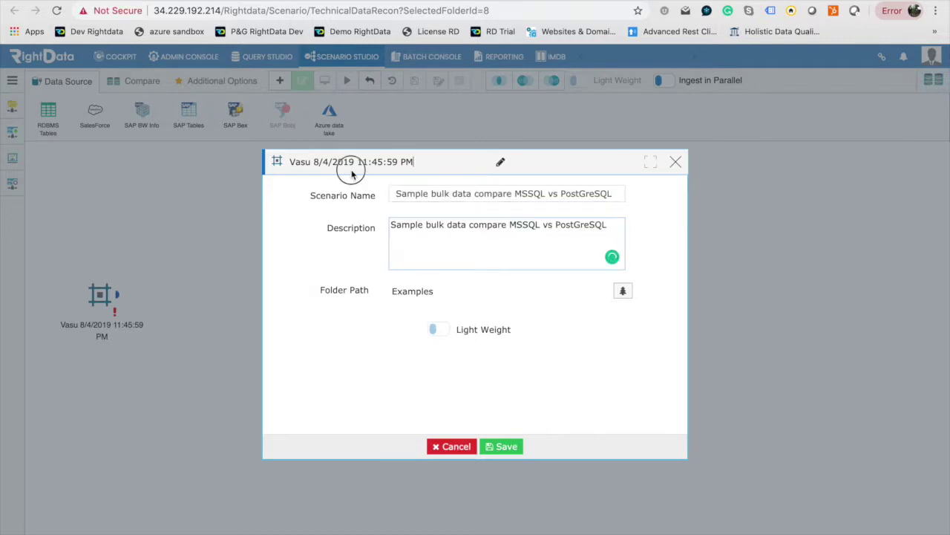
Give the dialog title the same scenario name and save the scenario.
text(a)
text(Sample bulk da)
key(ctrl+a)
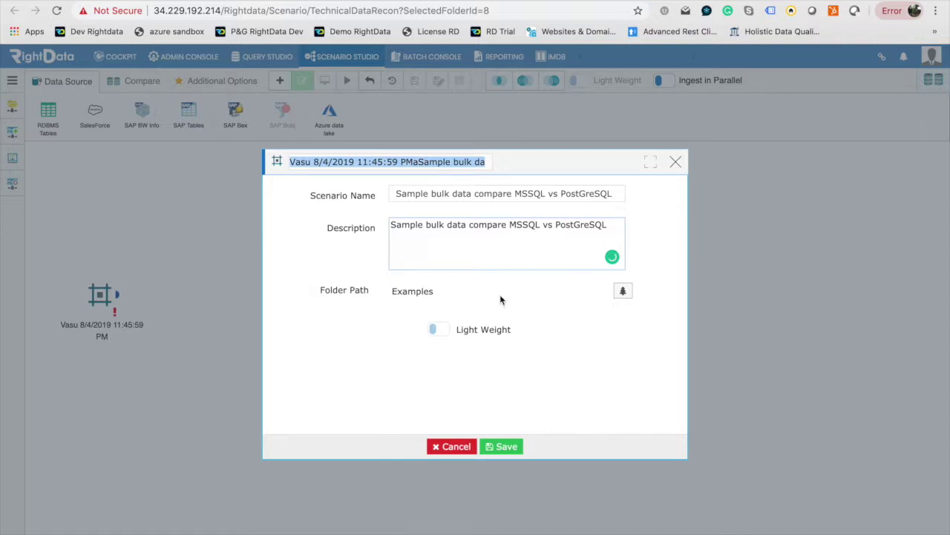
text(Sample bulk data compare MSSQL vs PostGr)
click(502, 446)
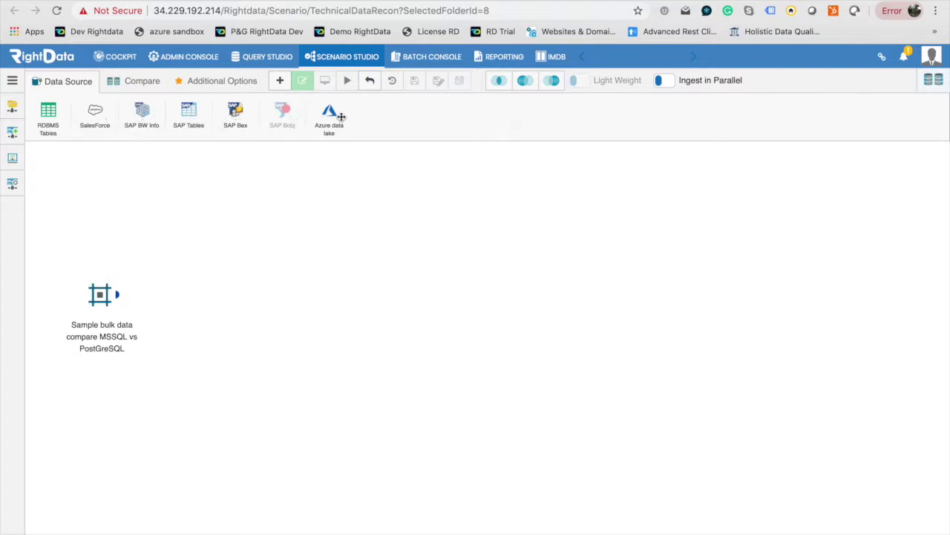
Add an RDBMS table source using MSSQL with the MSSQL Northwind DEV connection.
click(86, 136)
drag(86, 135, 258, 229)
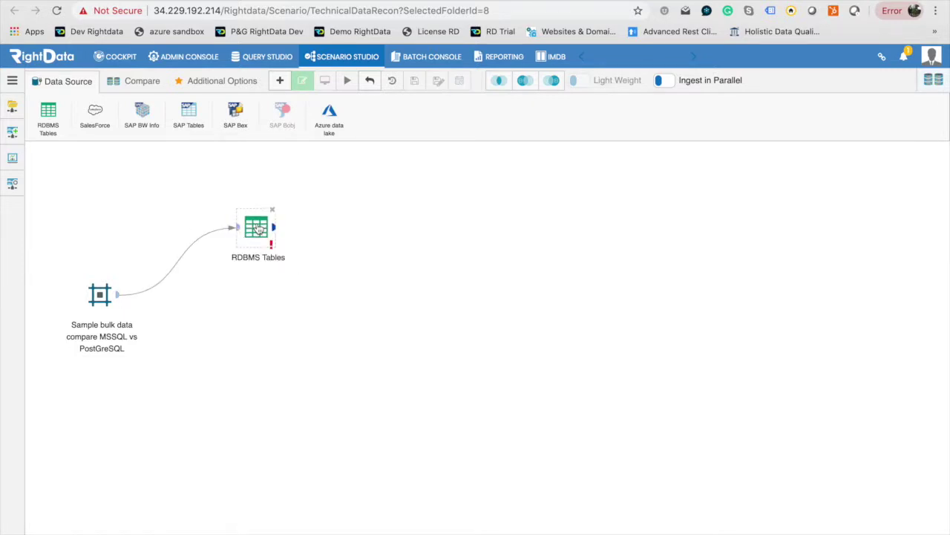
double_click(258, 229)
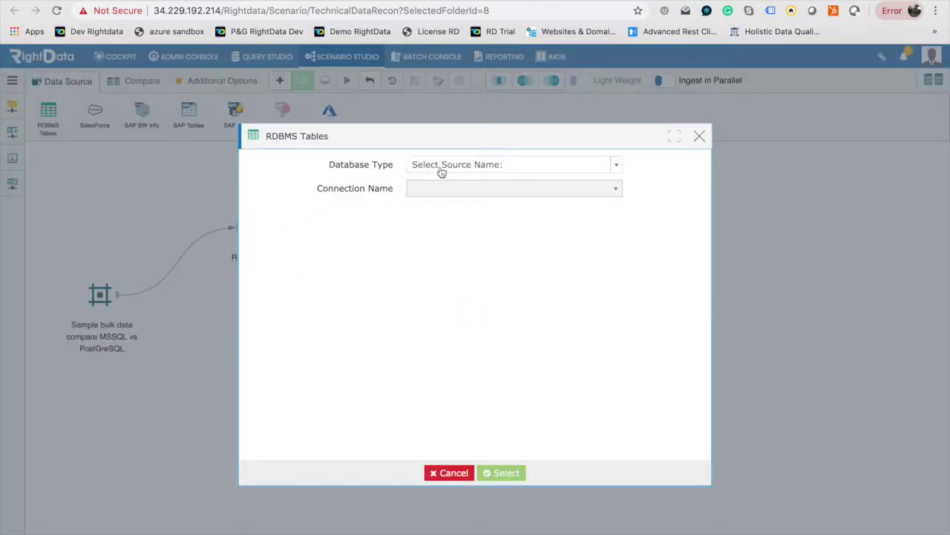
click(441, 166)
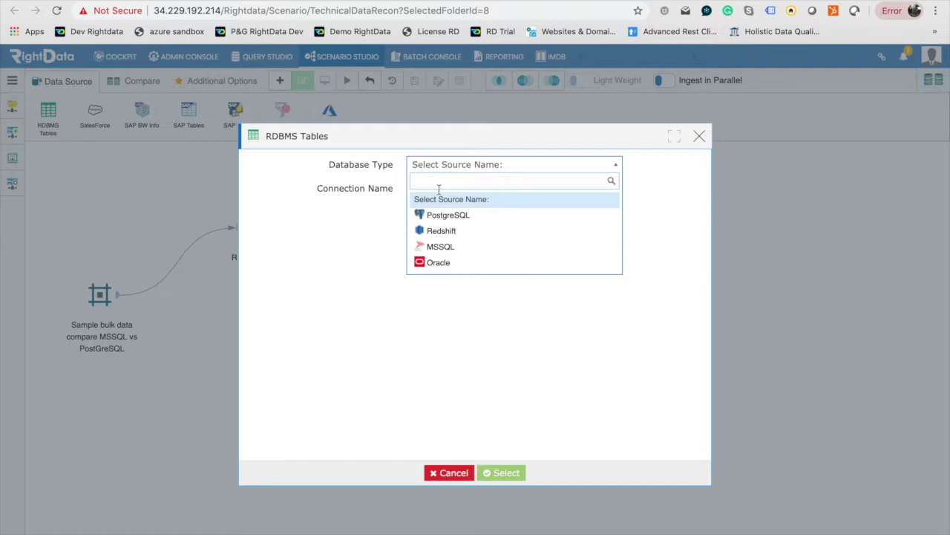
click(444, 247)
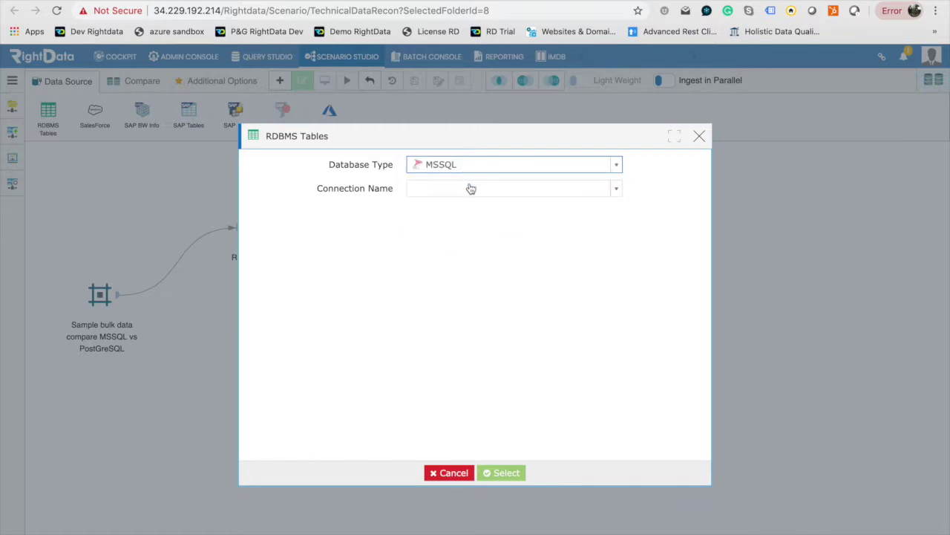
click(471, 188)
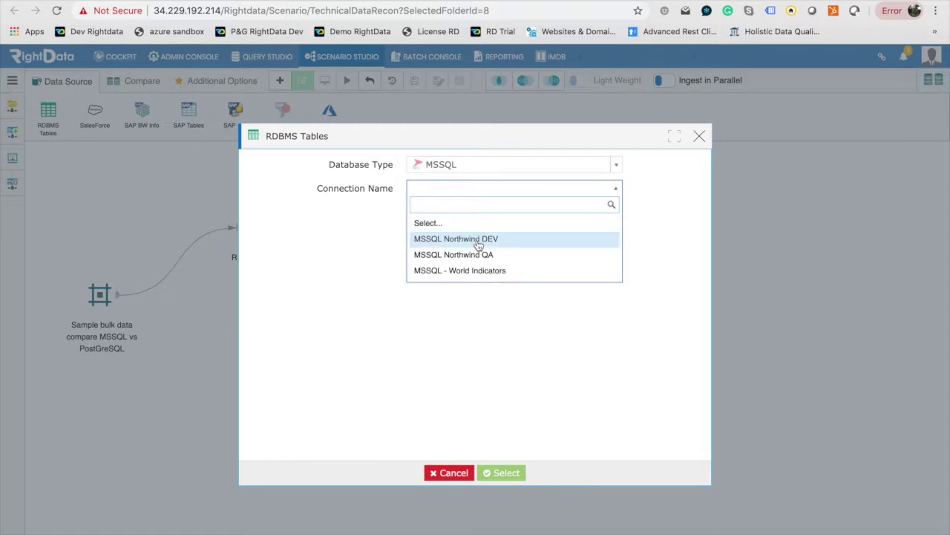
click(478, 239)
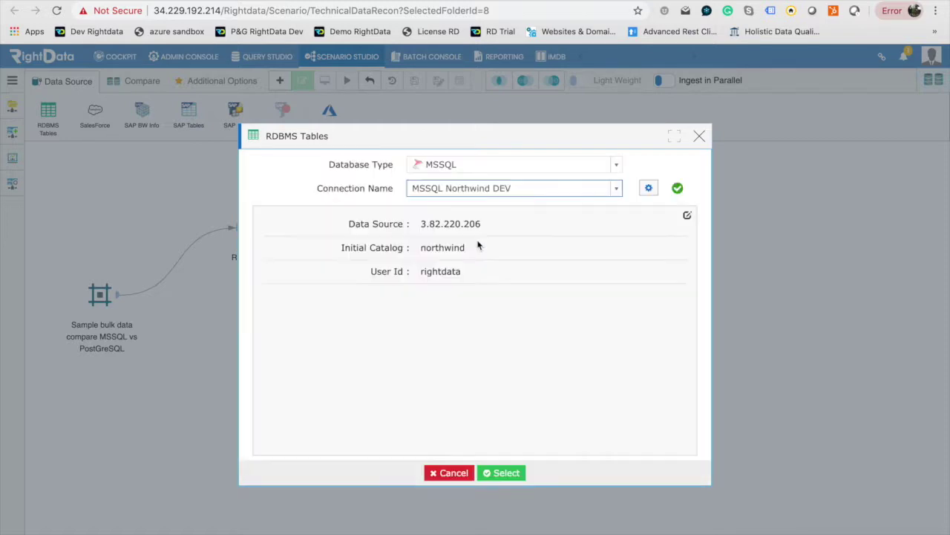
click(490, 476)
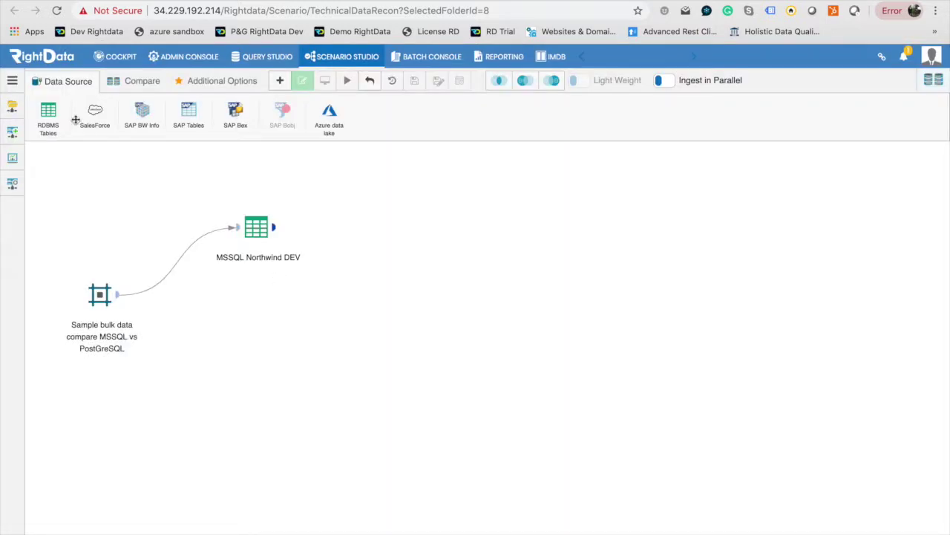
Add a second table source using PostgreSQL with the PostgreSQL Northwind connection.
drag(50, 113, 265, 352)
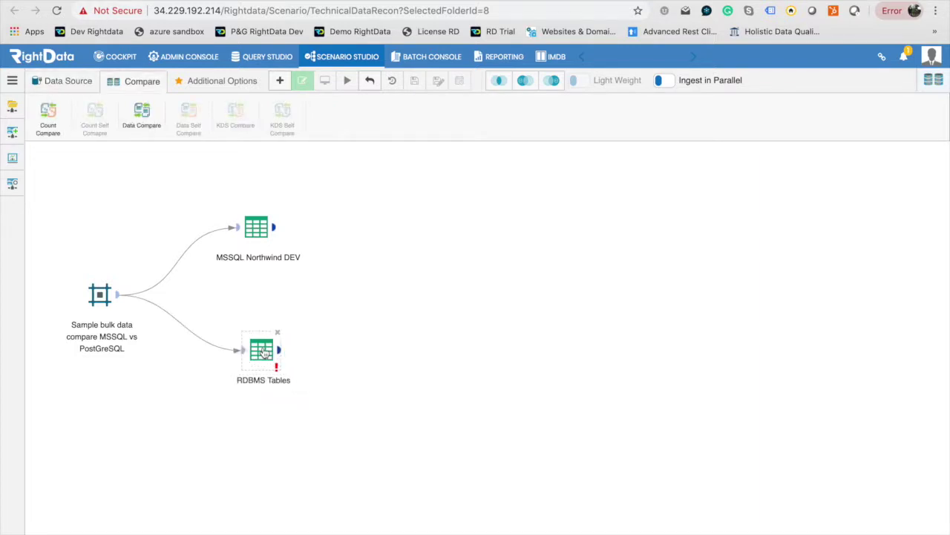
double_click(265, 353)
click(437, 164)
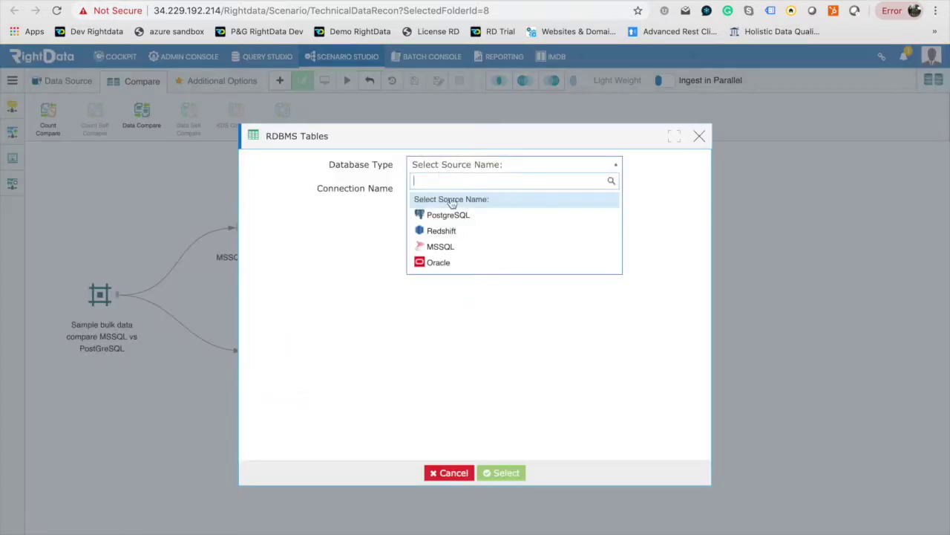
click(460, 215)
click(464, 190)
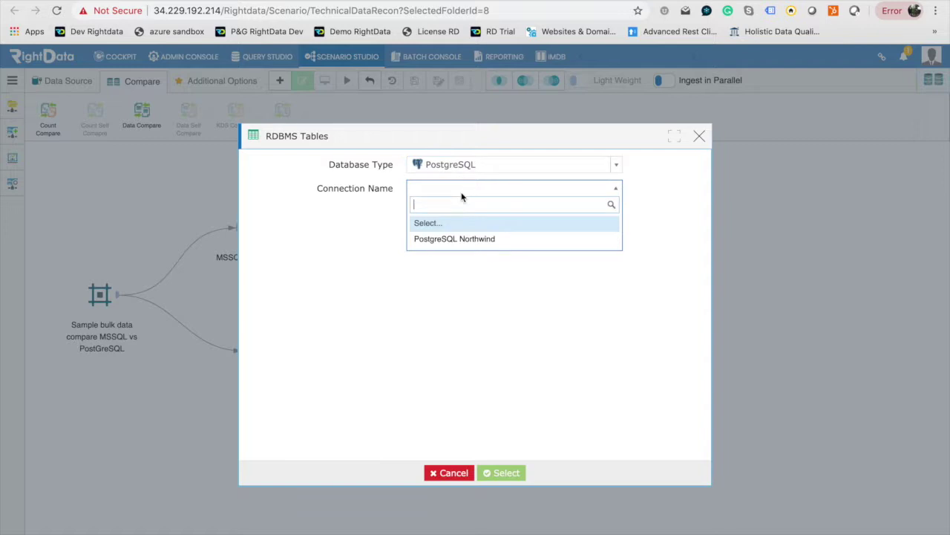
click(463, 239)
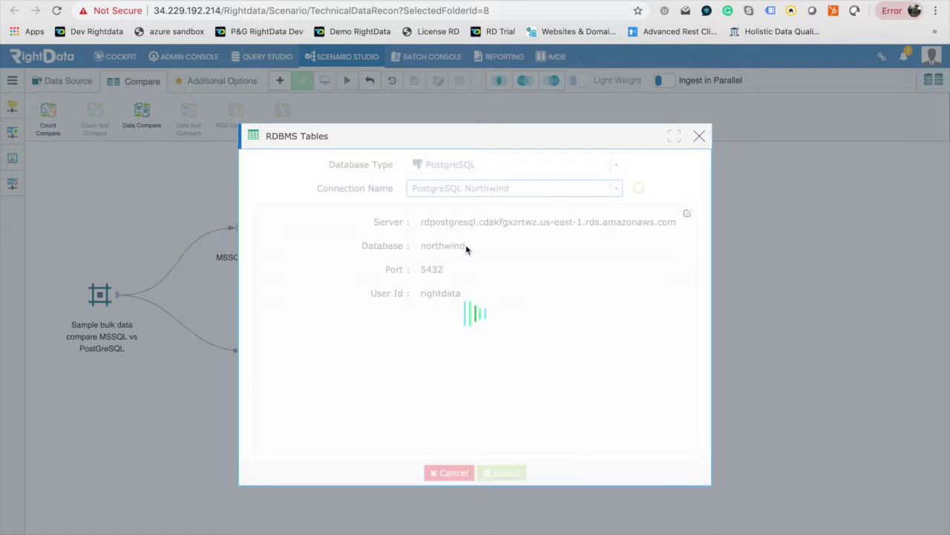
click(506, 479)
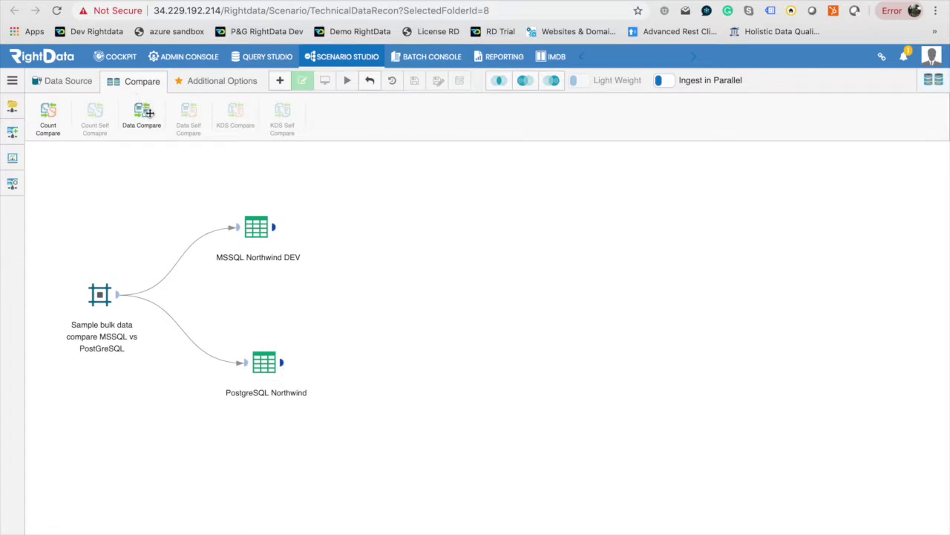
Add a Data Compare node fed by both Northwind sources and move the IMDB node right.
drag(149, 112, 433, 292)
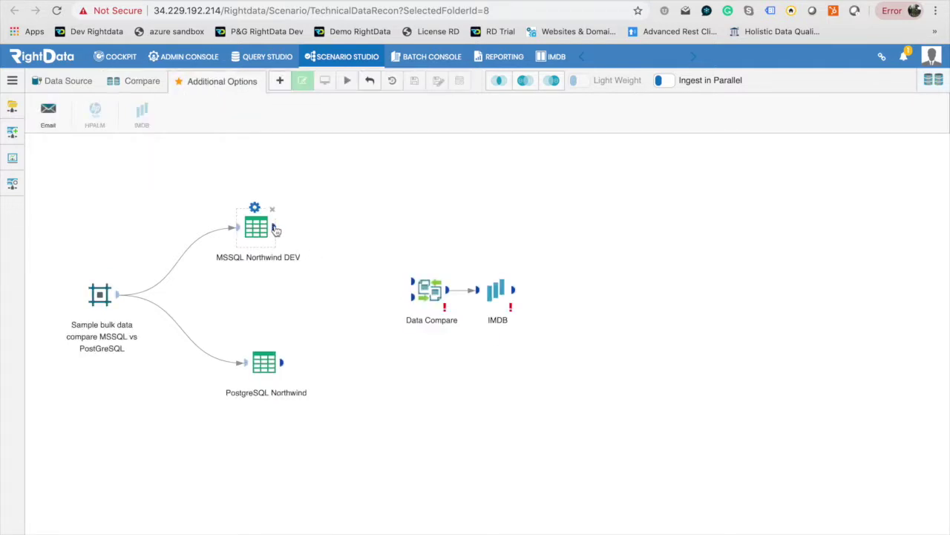
drag(274, 229, 409, 283)
drag(285, 362, 411, 298)
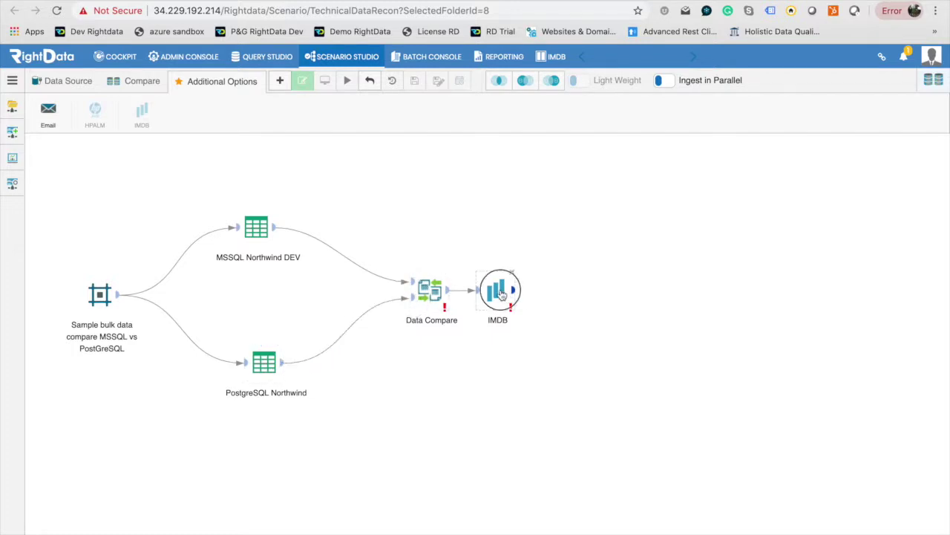
drag(501, 292, 554, 288)
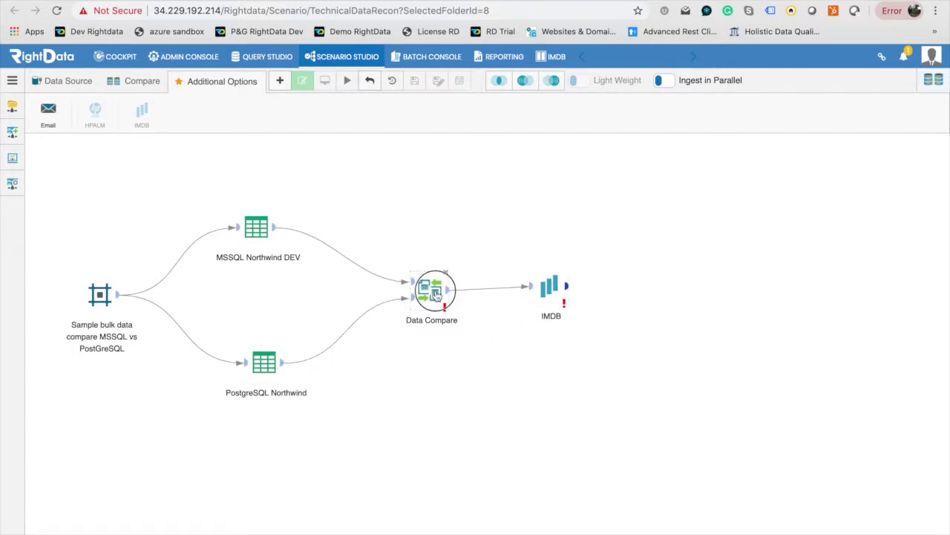
In Data Compare, filter the MSSQL panel to the northwind schema and load its 17 tables.
double_click(437, 294)
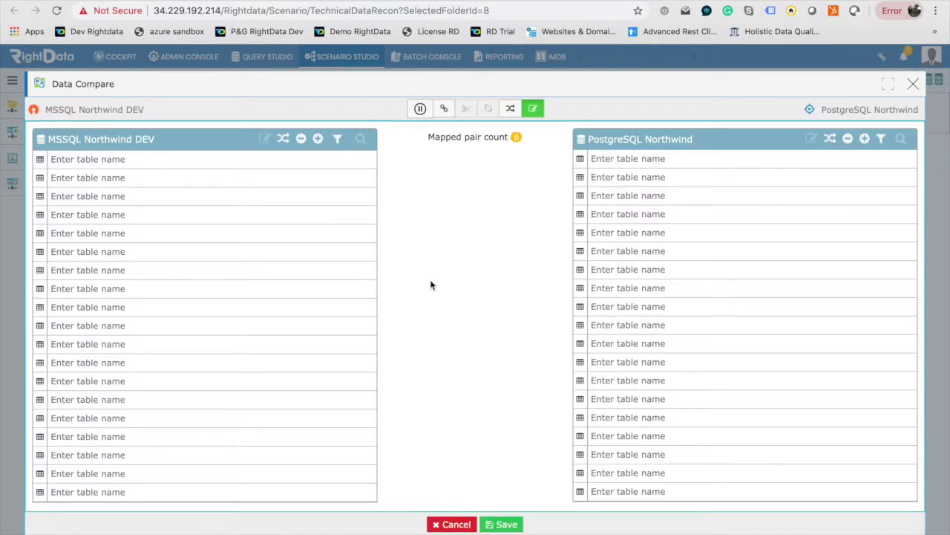
click(127, 158)
text(ORDER)
key(BackSpace)
key(BackSpace)
key(BackSpace)
key(BackSpace)
key(BackSpace)
click(337, 141)
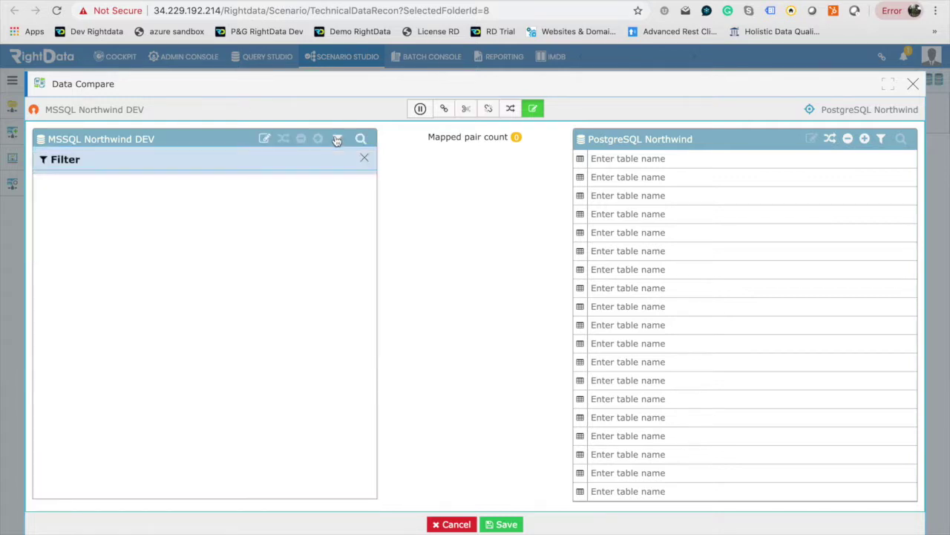
click(275, 190)
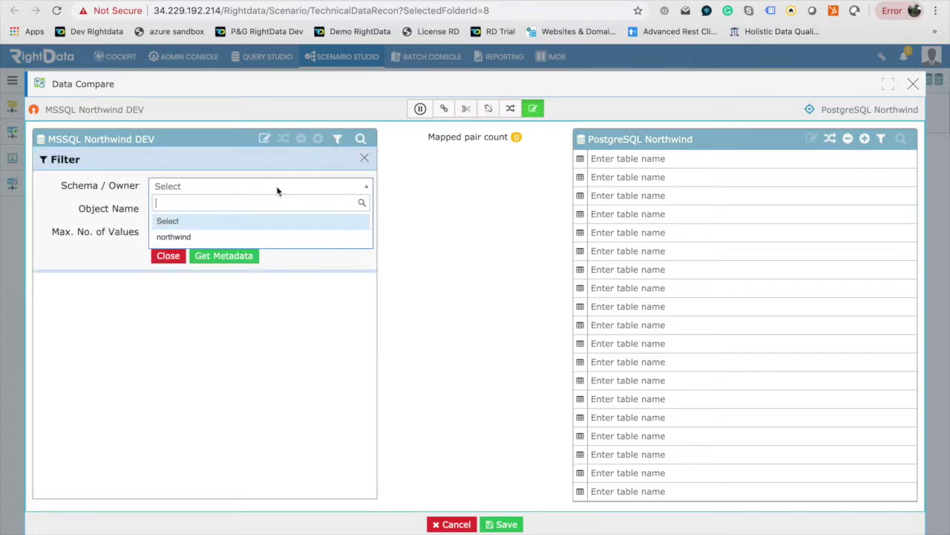
click(223, 235)
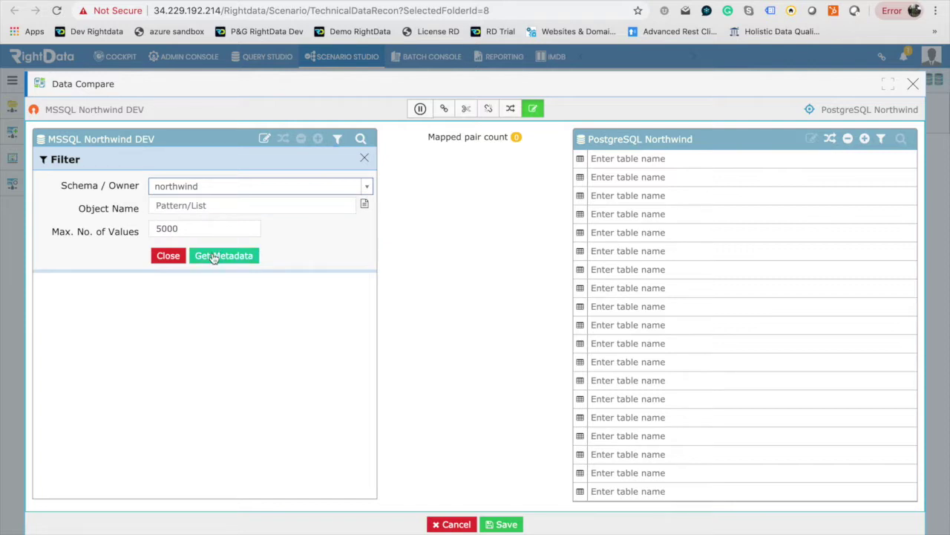
click(213, 256)
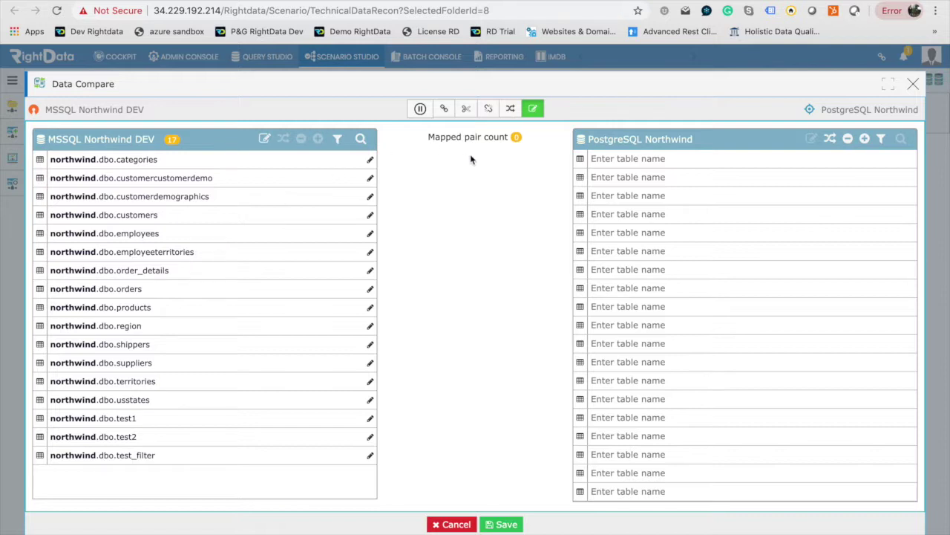
Load the 18 PostgreSQL public tables, auto-propose 14 table pairs, and save the mapping.
click(882, 141)
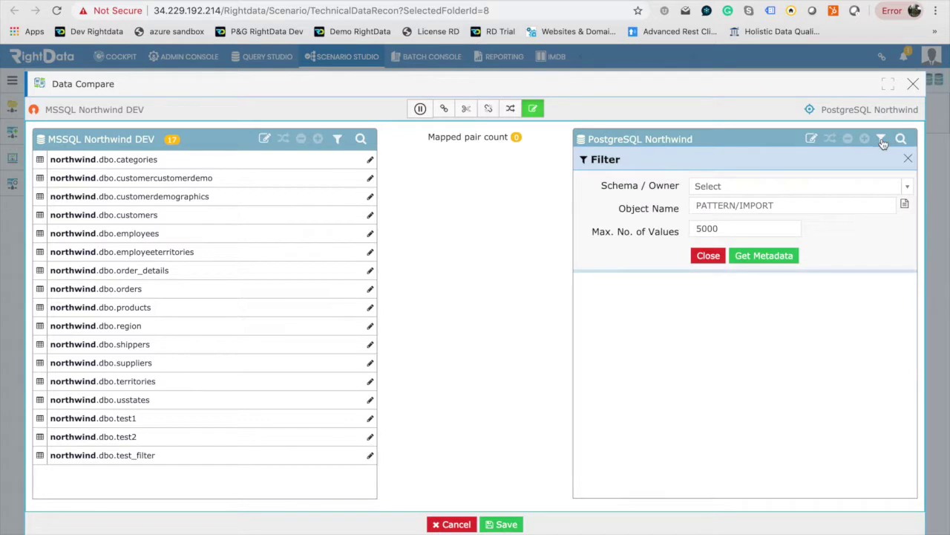
click(882, 141)
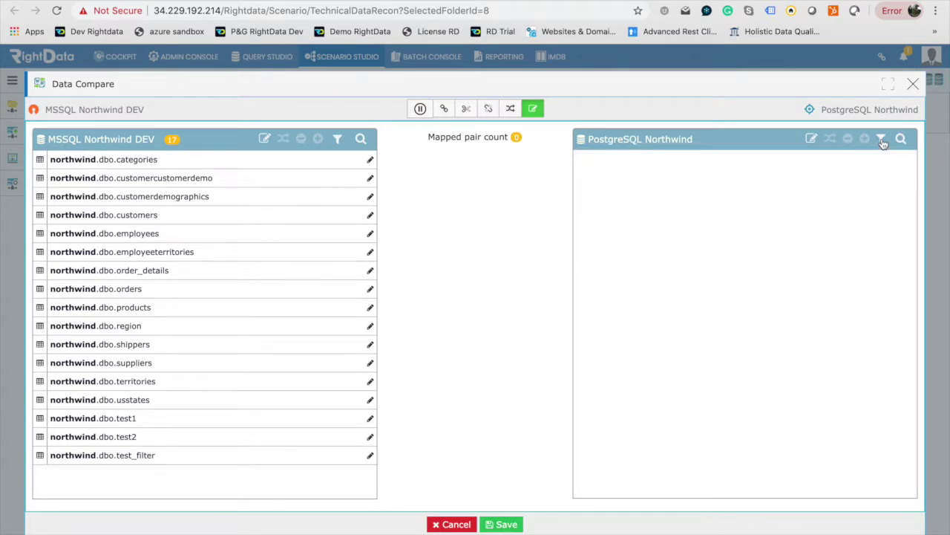
click(882, 142)
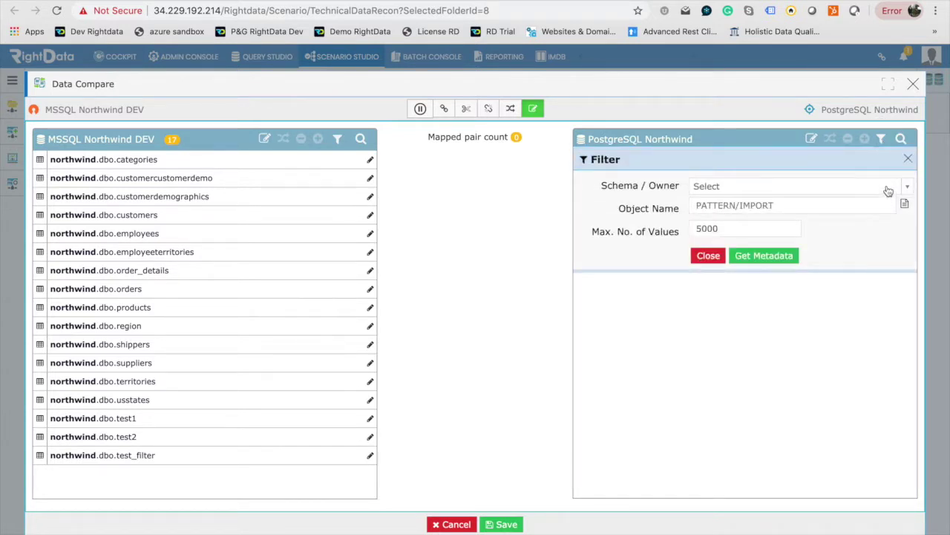
click(888, 191)
click(783, 238)
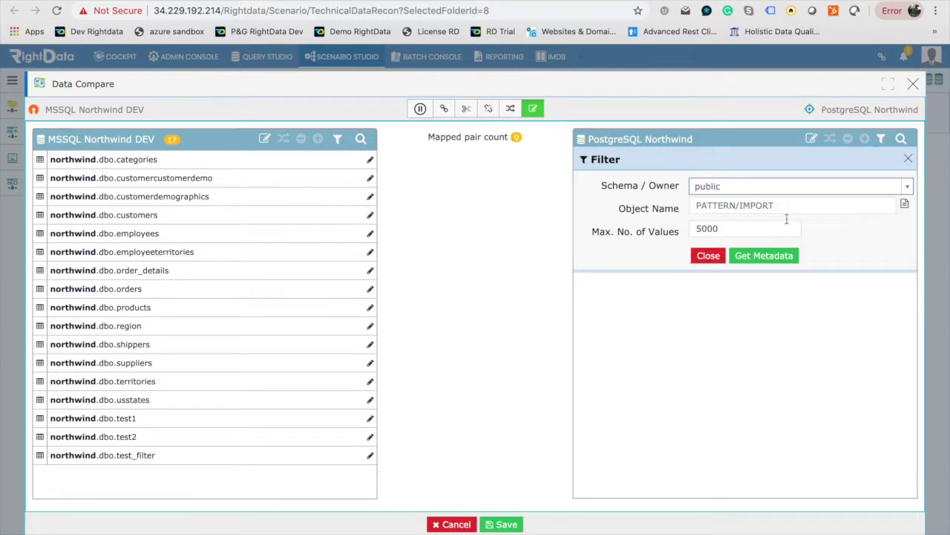
click(765, 255)
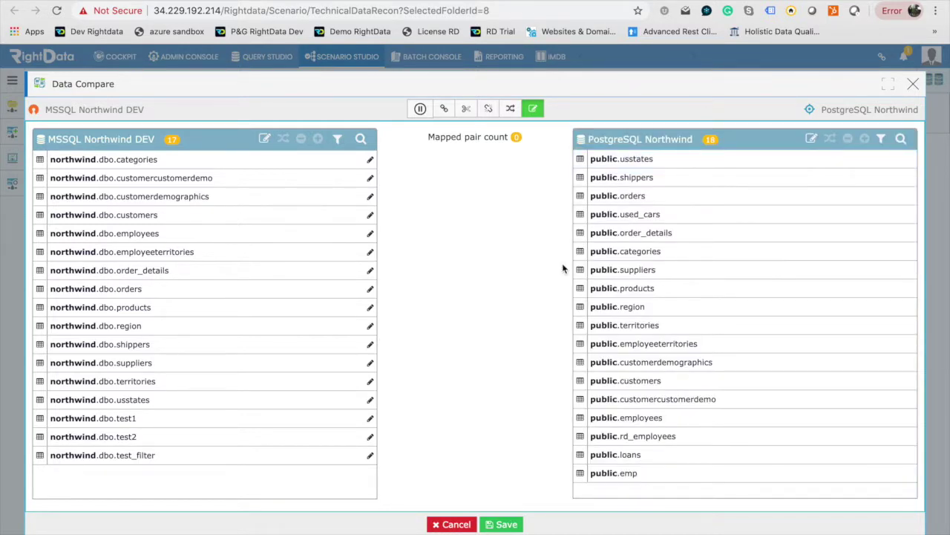
click(446, 115)
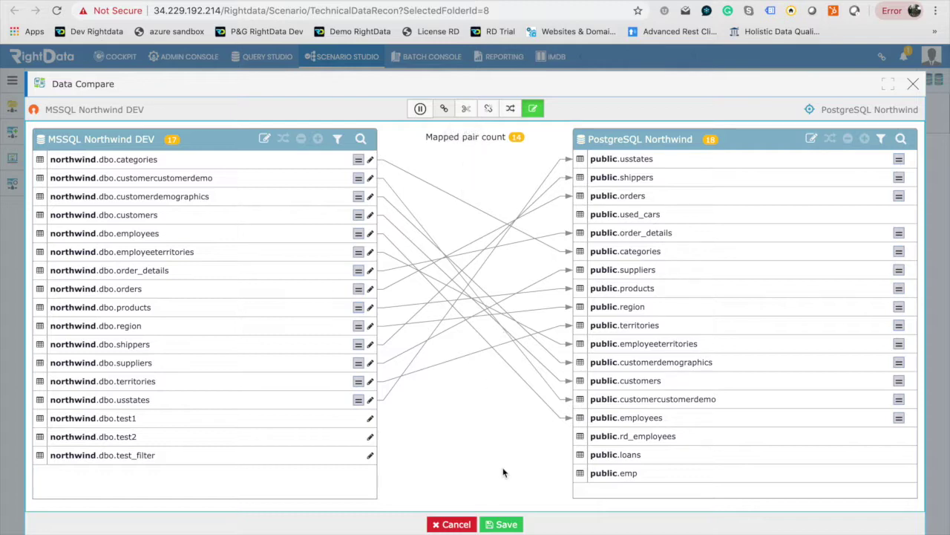
click(503, 524)
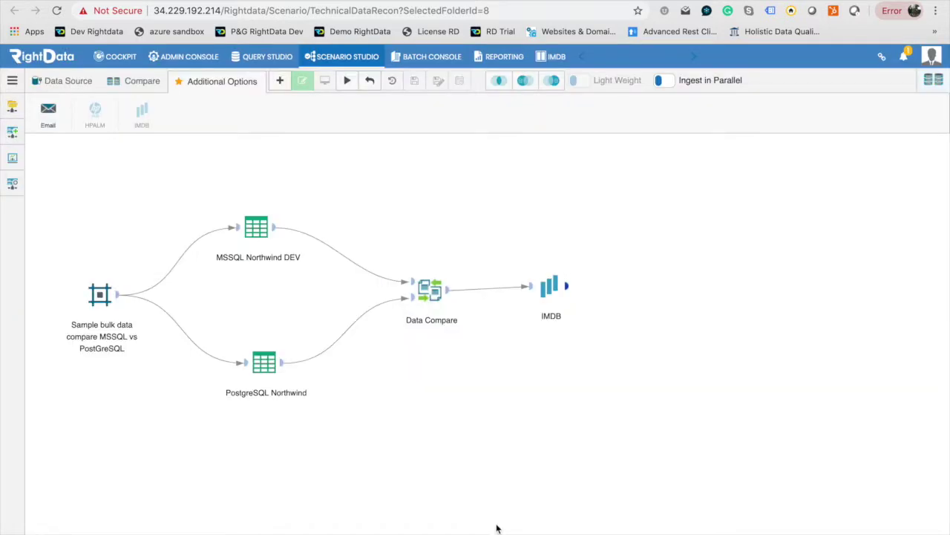
Run the scenario, yielding 86% passed counts and 57% passed data comparisons.
double_click(545, 300)
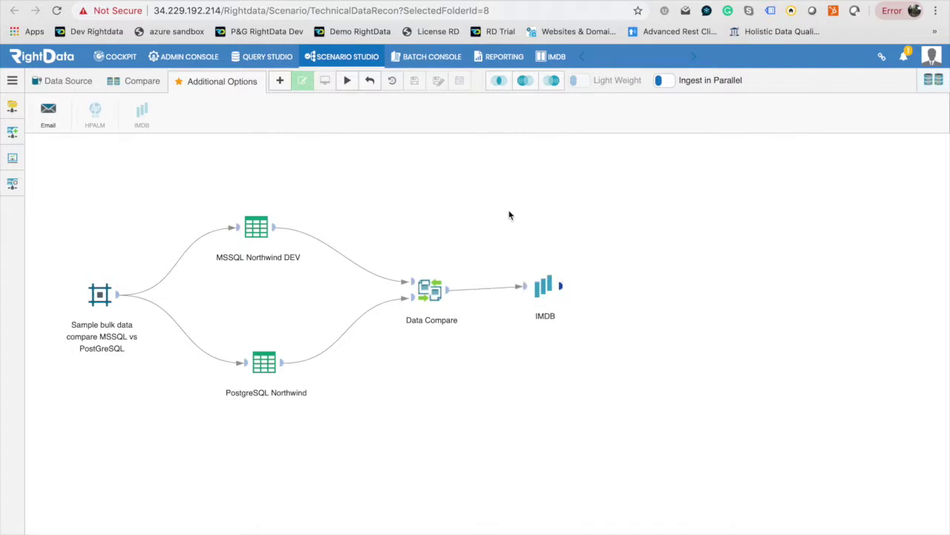
click(347, 82)
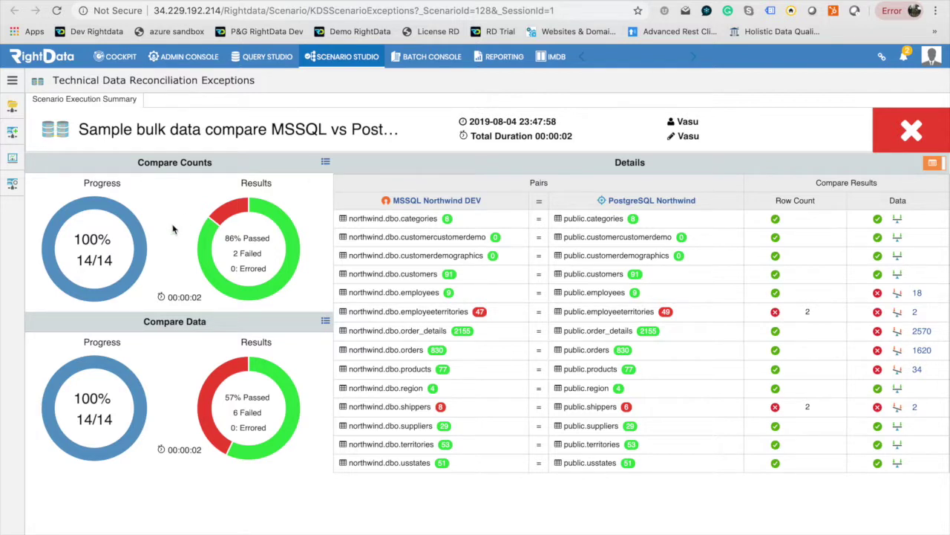
Toggle list views for Compare Counts and Compare Data, then open employeeterritories' 2 failed counts.
click(325, 162)
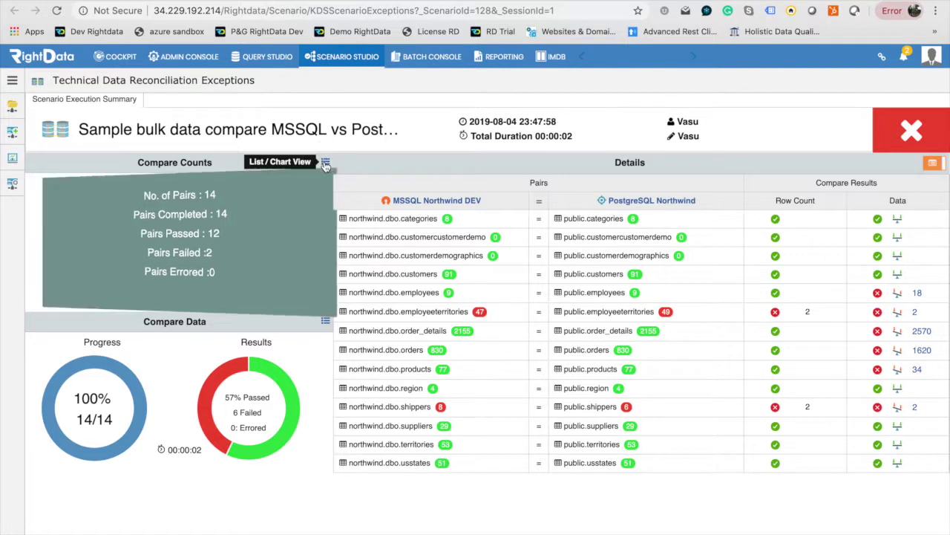
click(325, 163)
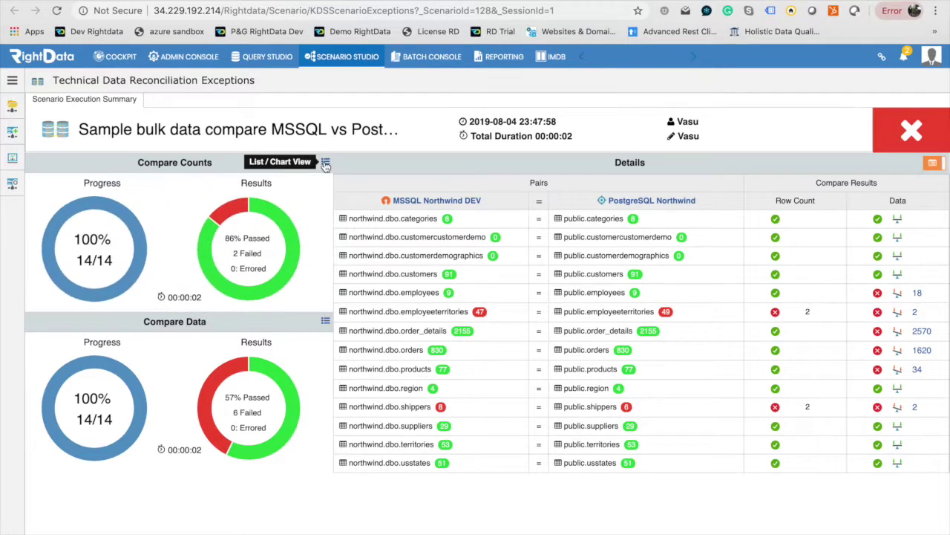
click(326, 322)
click(326, 321)
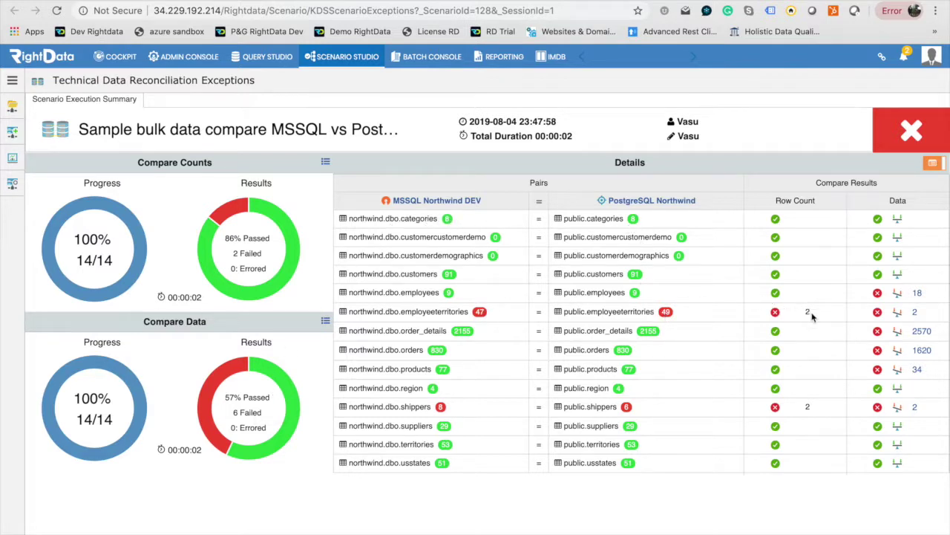
click(914, 312)
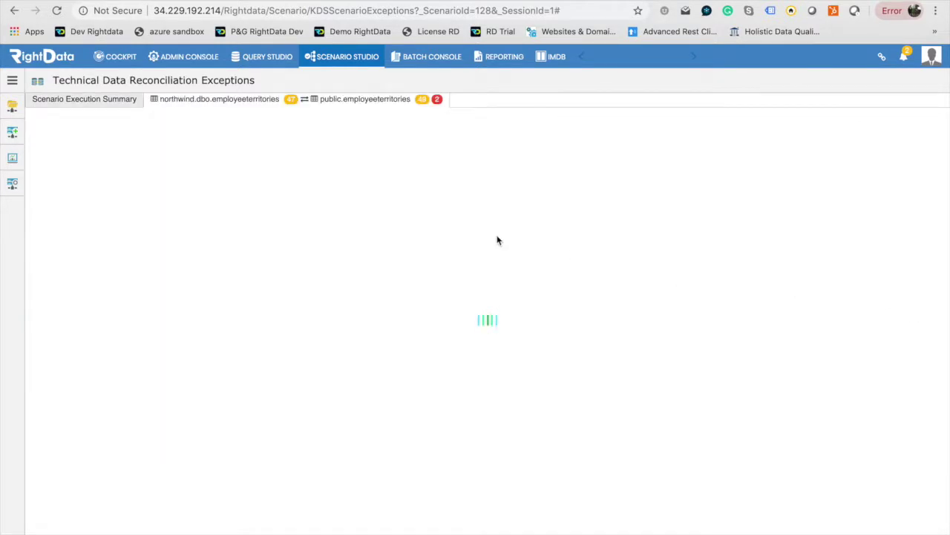